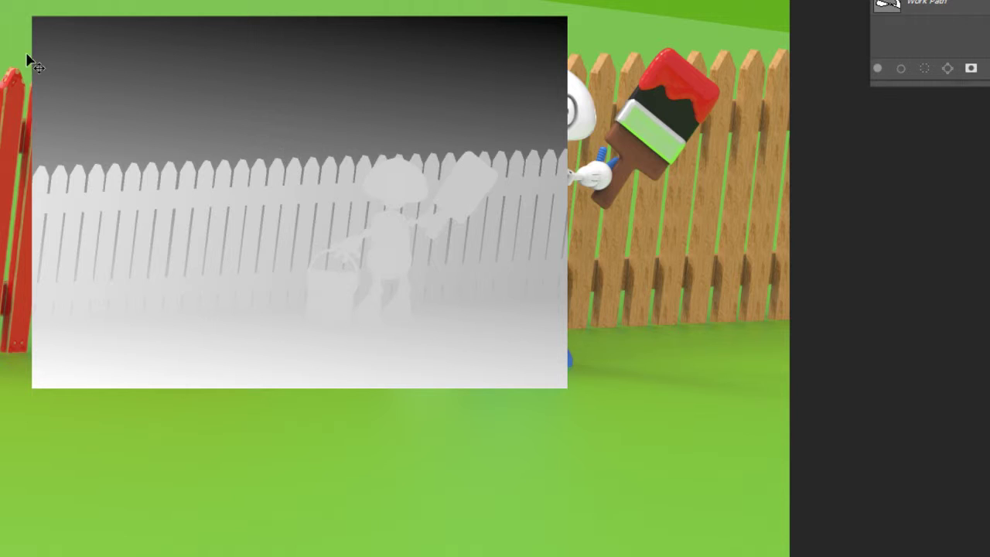
Enlarge the grayscale depth map layer over the robot picture until it spans the full canvas width
{"action": "left_click_drag", "start_coordinate": [31, 17], "coordinate": [2, 2]}
{"action": "left_click_drag", "start_coordinate": [162, 185], "coordinate": [170, 235]}
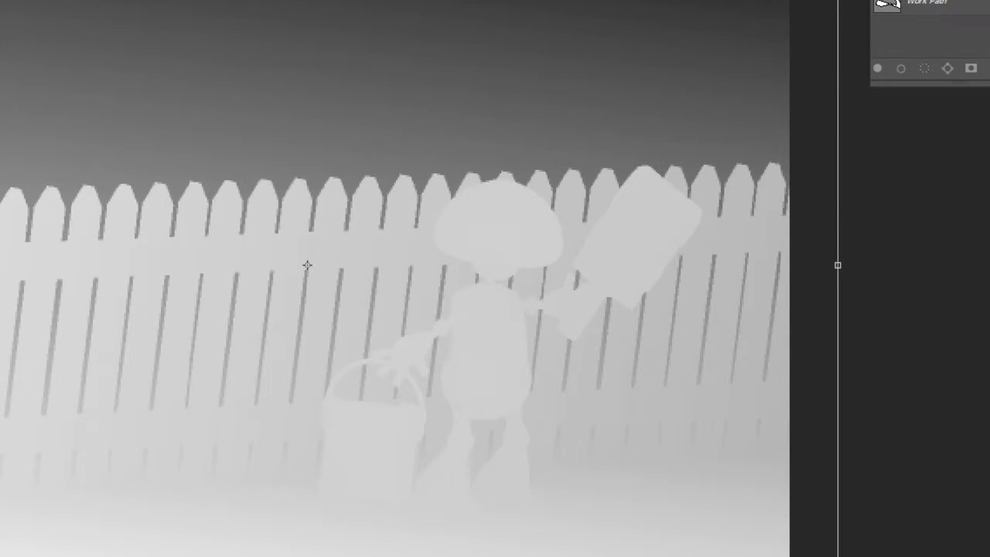
{"action": "left_click_drag", "start_coordinate": [838, 265], "coordinate": [807, 266]}
{"action": "key", "text": "Return"}
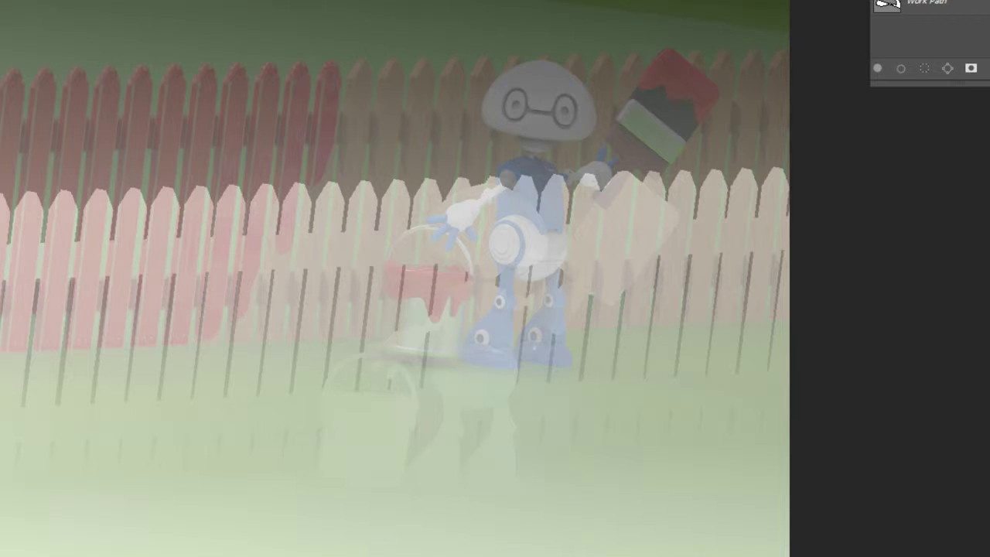
Move and scale the semi-transparent depth map so its fence, robot and bucket line up with the colour picture
{"action": "left_click_drag", "start_coordinate": [583, 225], "coordinate": [641, 111]}
{"action": "left_click_drag", "start_coordinate": [18, 420], "coordinate": [17, 401]}
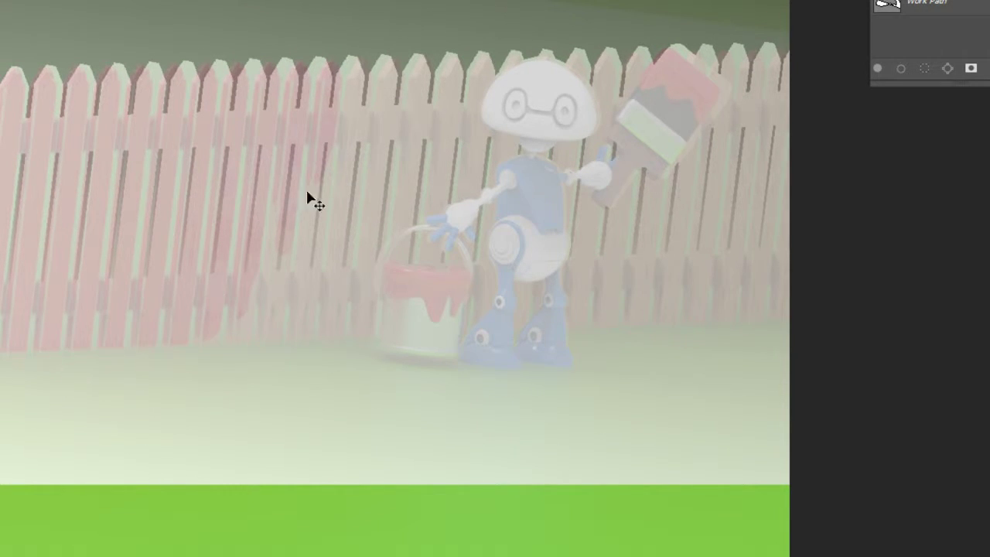
{"action": "key", "text": "ctrl+t"}
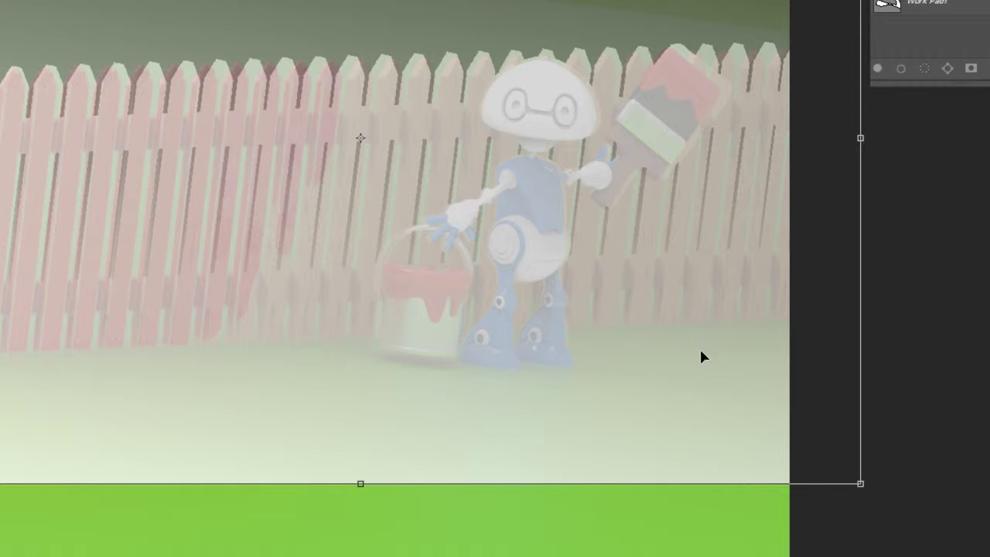
{"action": "key", "text": "ctrl+minus"}
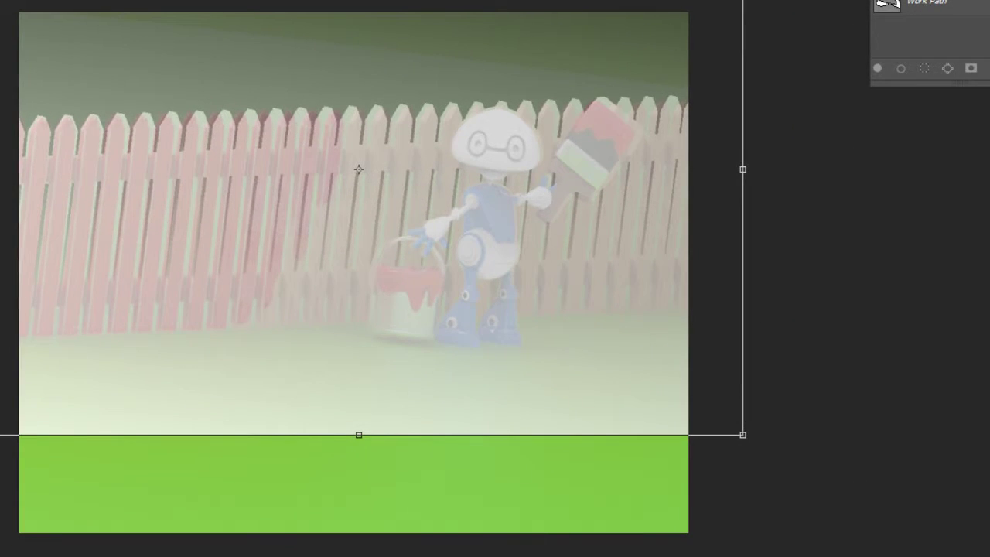
{"action": "left_click_drag", "start_coordinate": [0, 0], "coordinate": [0, 0]}
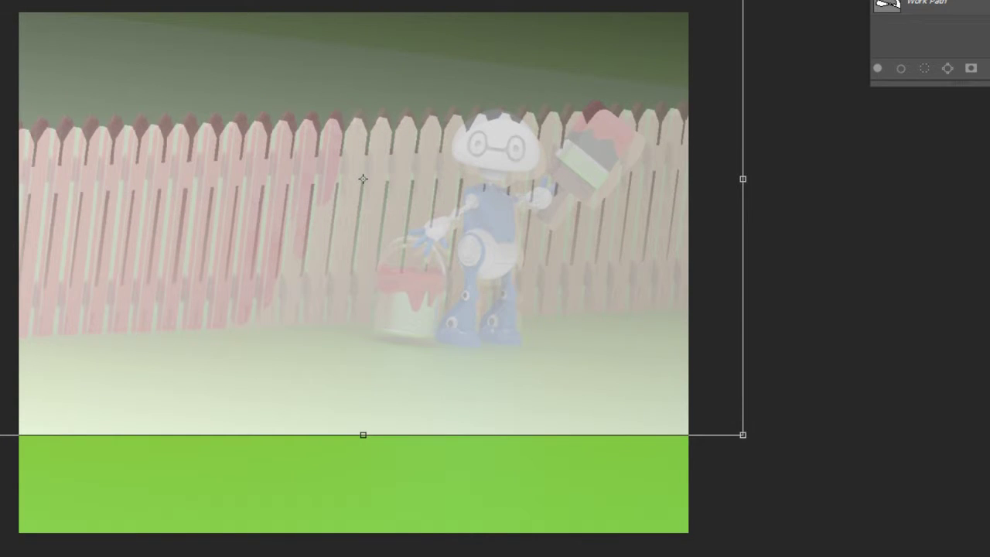
{"action": "mouse_move", "coordinate": [293, 137]}
{"action": "left_mouse_down"}
{"action": "mouse_move", "coordinate": [279, 163]}
{"action": "mouse_move", "coordinate": [278, 125]}
{"action": "mouse_move", "coordinate": [287, 130]}
{"action": "left_mouse_up"}
{"action": "left_click_drag", "start_coordinate": [283, 258], "coordinate": [312, 306]}
{"action": "mouse_move", "coordinate": [357, 128]}
{"action": "left_mouse_down"}
{"action": "mouse_move", "coordinate": [356, 139]}
{"action": "mouse_move", "coordinate": [352, 120]}
{"action": "left_mouse_up"}
{"action": "key", "text": "Right"}
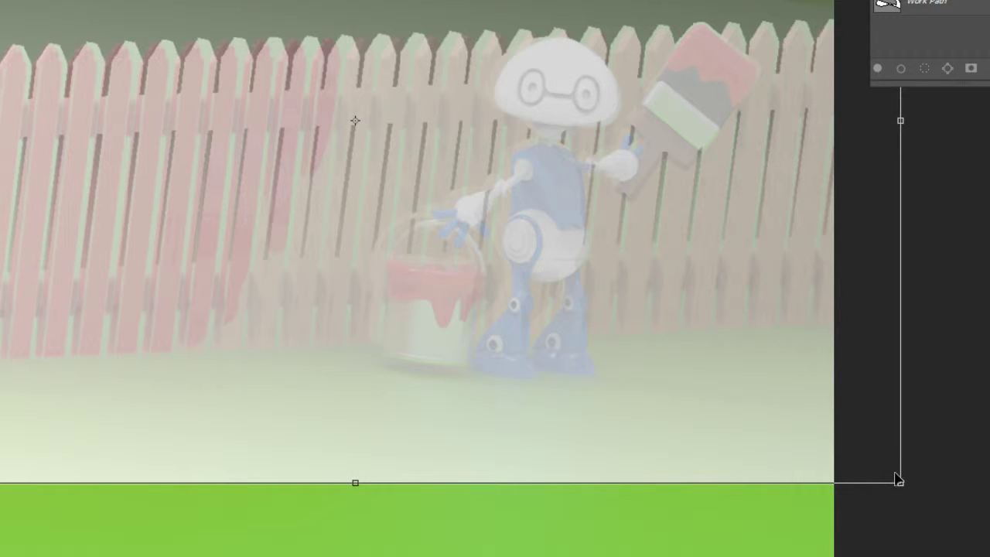
{"action": "key", "text": "Return"}
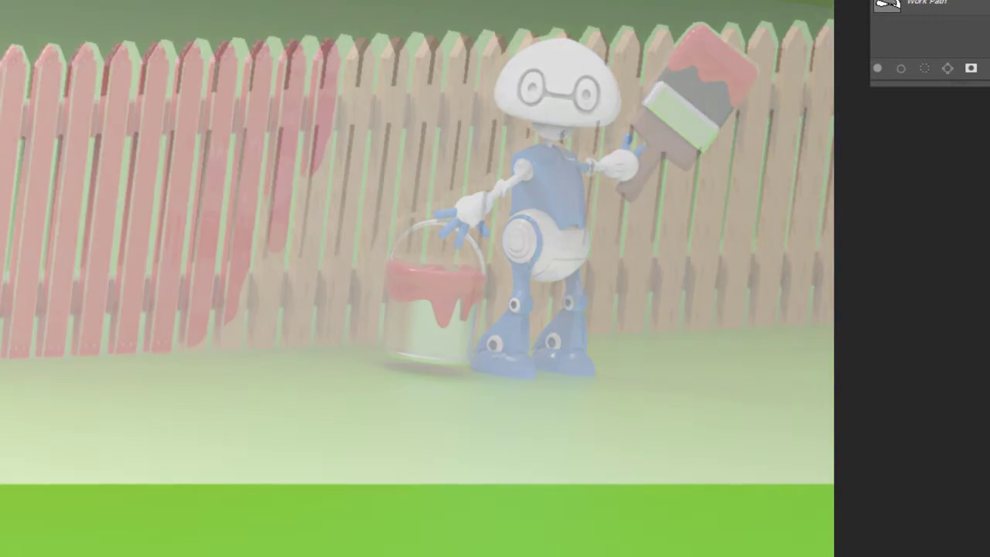
Fine-tune the depth map's position and scale with Free Transform, matching the robot's outline, paintbrush and fence pickets
{"action": "left_click_drag", "start_coordinate": [691, 155], "coordinate": [707, 162]}
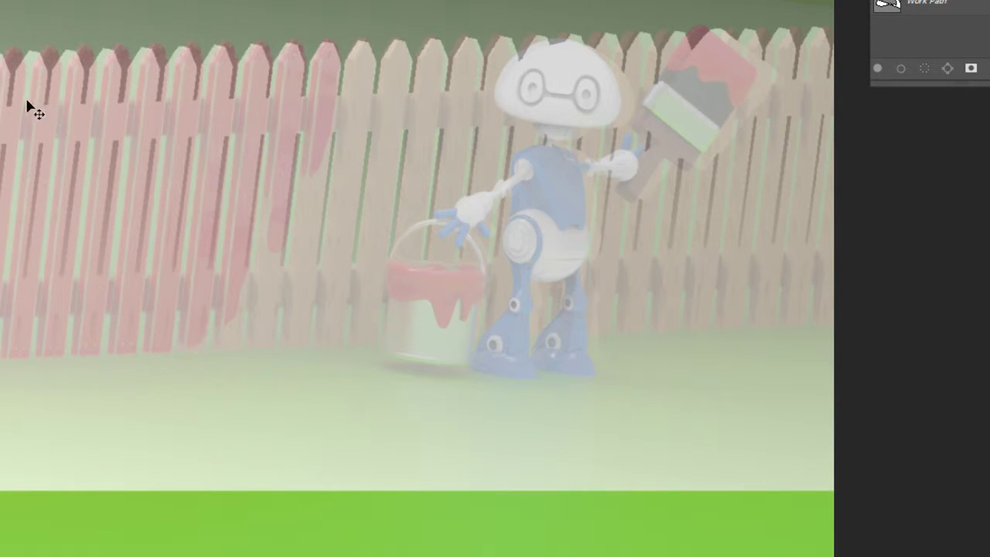
{"action": "key", "text": "ctrl+t"}
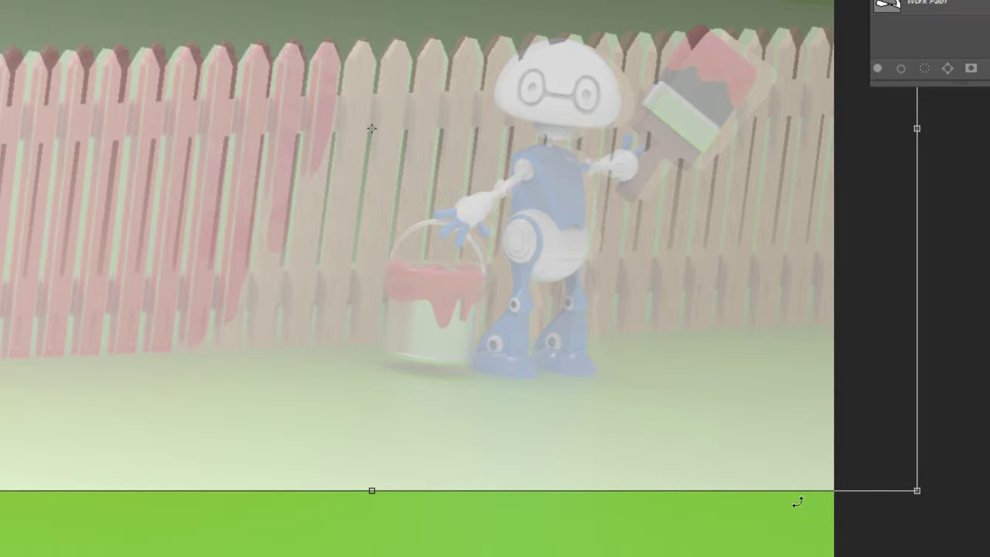
{"action": "left_click_drag", "start_coordinate": [916, 490], "coordinate": [901, 479]}
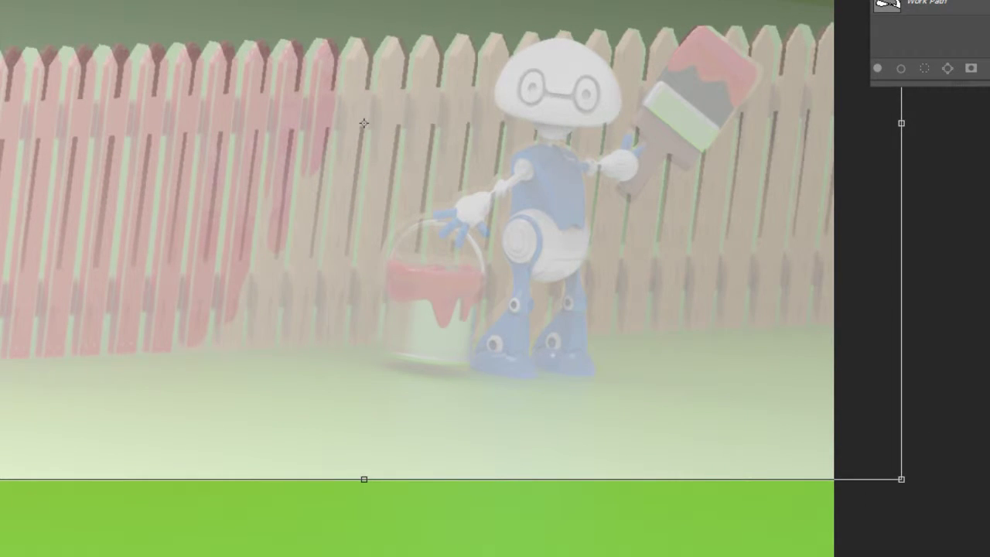
{"action": "mouse_move", "coordinate": [364, 122]}
{"action": "left_mouse_down"}
{"action": "mouse_move", "coordinate": [371, 116]}
{"action": "mouse_move", "coordinate": [375, 129]}
{"action": "mouse_move", "coordinate": [370, 122]}
{"action": "left_mouse_up"}
{"action": "key", "text": "ctrl+minus"}
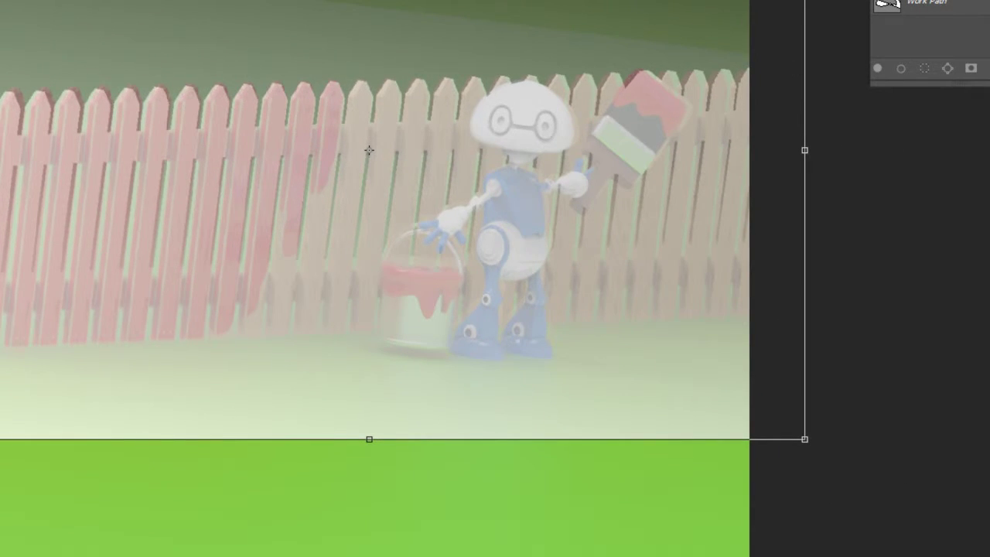
{"action": "left_click_drag", "start_coordinate": [522, 95], "coordinate": [516, 93]}
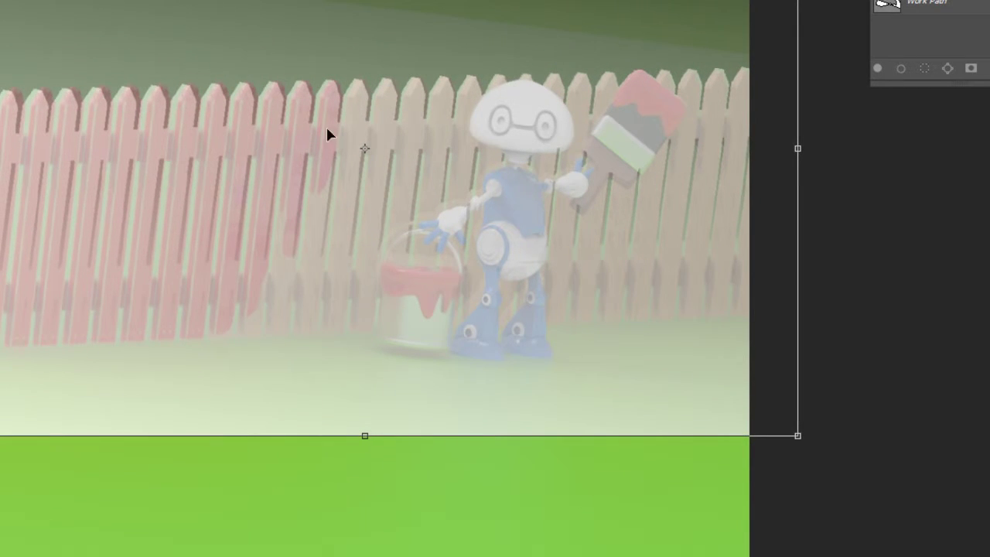
{"action": "left_click_drag", "start_coordinate": [365, 149], "coordinate": [369, 149]}
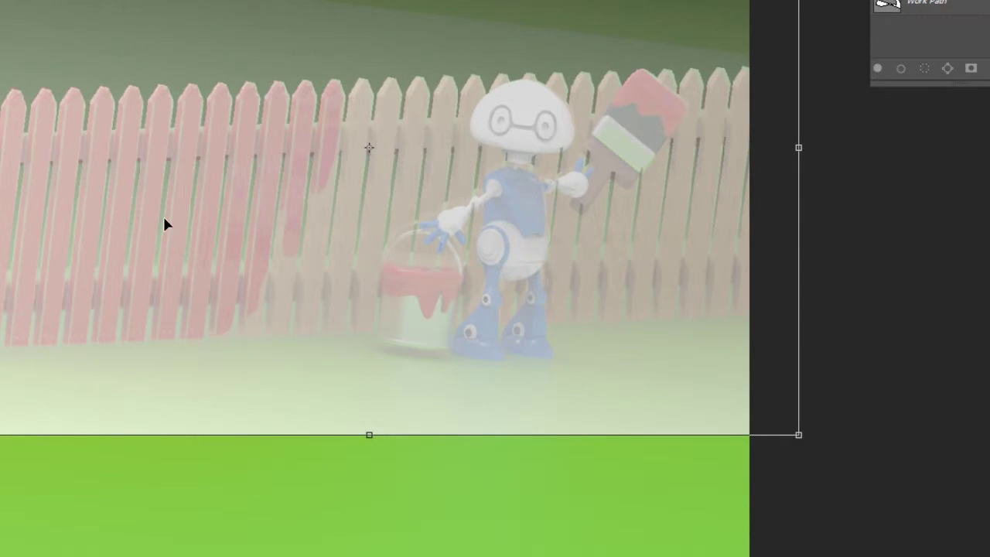
{"action": "key", "text": "Return"}
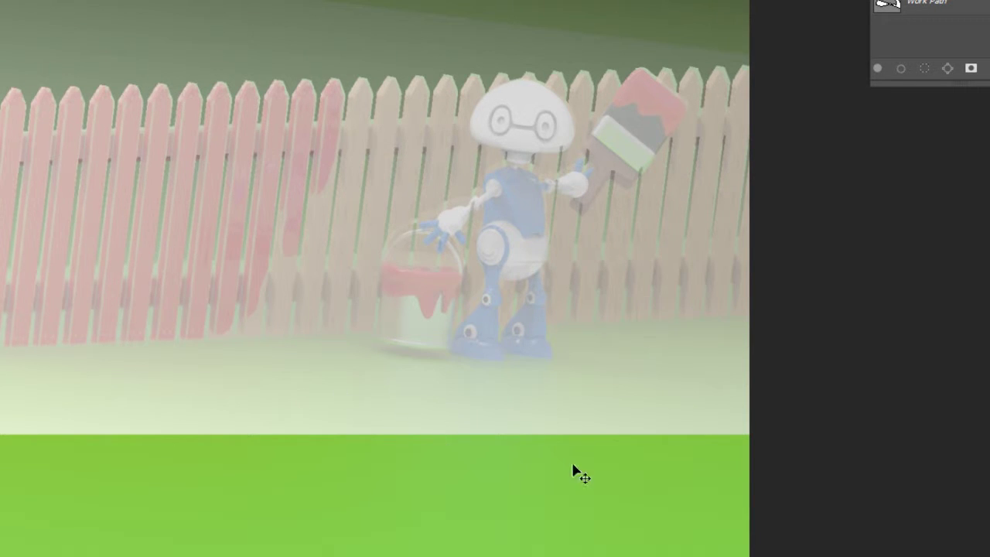
Select a full-width rectangular strip across the depth map's lower edge and stretch it down past the bottom of the canvas
{"action": "left_click_drag", "start_coordinate": [815, 517], "coordinate": [0, 414]}
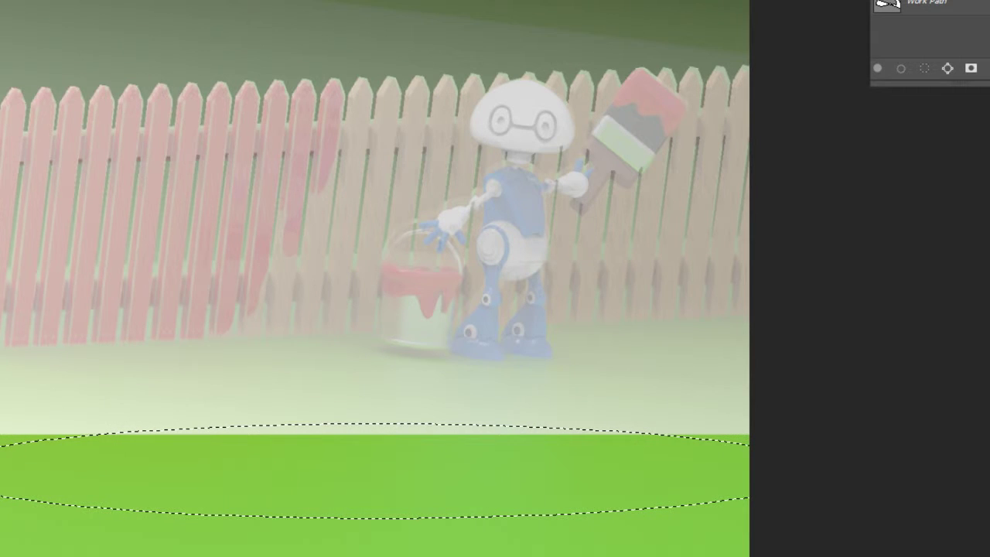
{"action": "left_click", "coordinate": [44, 378]}
{"action": "left_click_drag", "start_coordinate": [853, 555], "coordinate": [0, 399]}
{"action": "key", "text": "ctrl+t"}
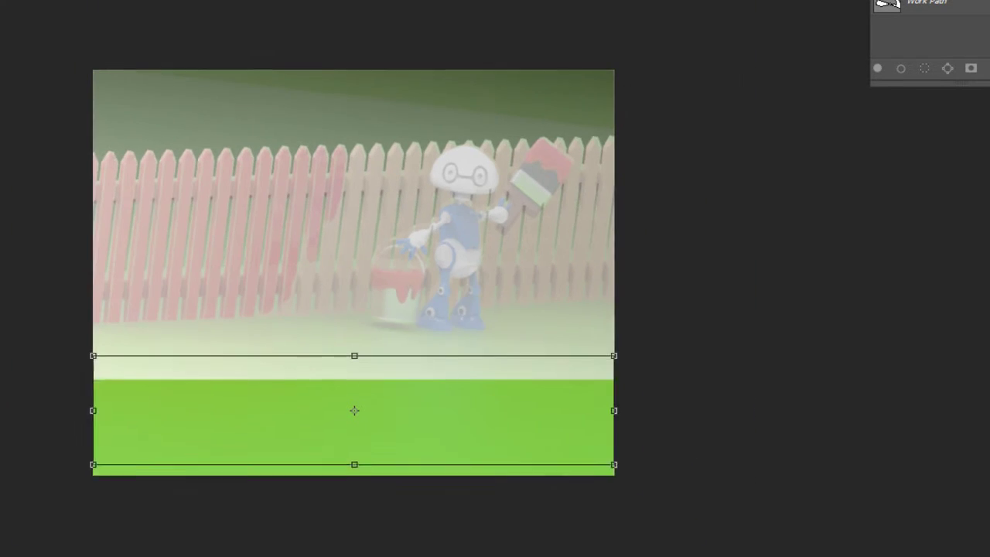
{"action": "key", "text": "ctrl+0"}
{"action": "left_click_drag", "start_coordinate": [354, 469], "coordinate": [316, 542]}
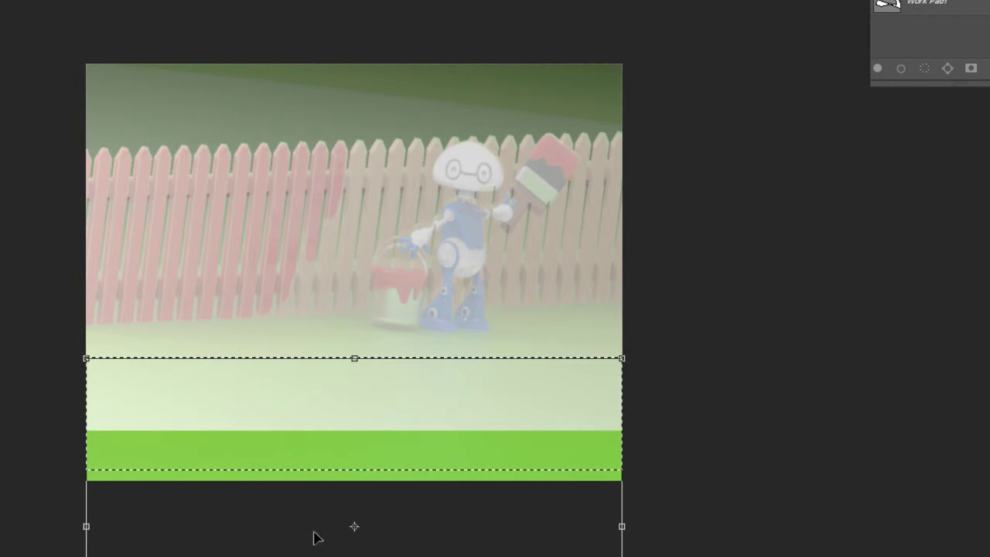
{"action": "key", "text": "ctrl+minus"}
{"action": "key", "text": "ctrl+minus"}
{"action": "left_click_drag", "start_coordinate": [353, 420], "coordinate": [354, 539]}
{"action": "key", "text": "Return"}
{"action": "key", "text": "ctrl+d"}
{"action": "key", "text": "ctrl+plus"}
{"action": "key", "text": "ctrl+plus"}
{"action": "key", "text": "ctrl+plus"}
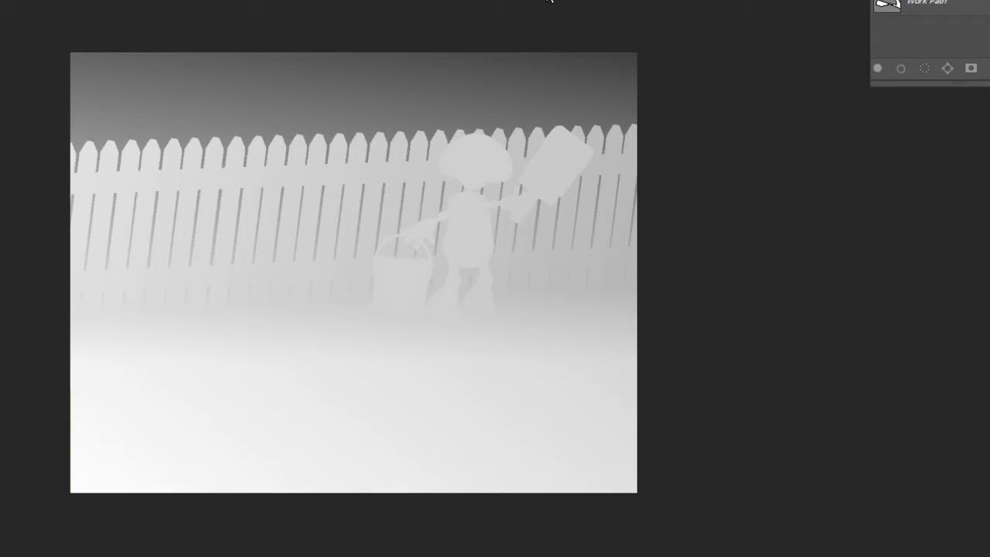
Save the opaque depth map as a separate progressive JPEG at maximum quality 12 with 3 scans
{"action": "key", "text": "ctrl+shift+s"}
{"action": "key", "text": "alt+Down"}
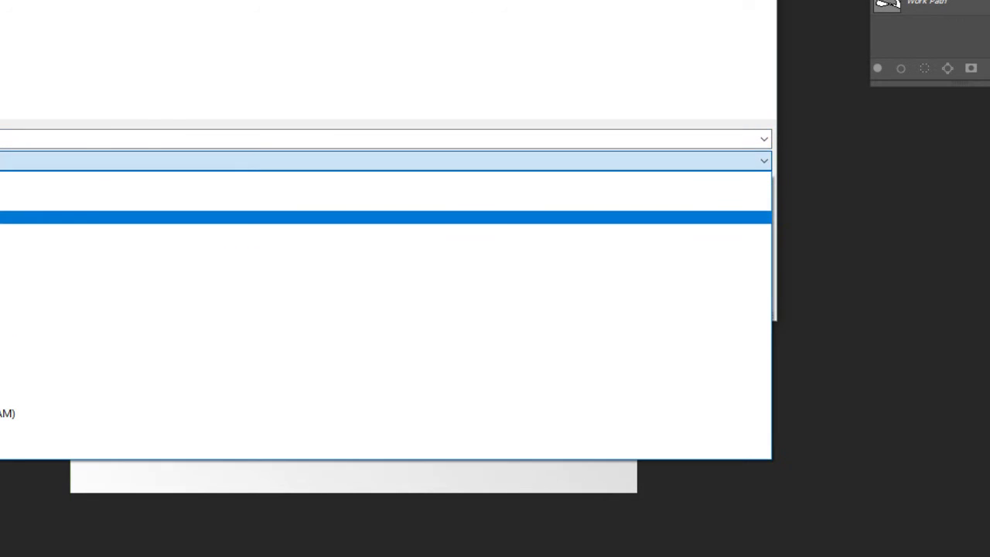
{"action": "key", "text": "Return"}
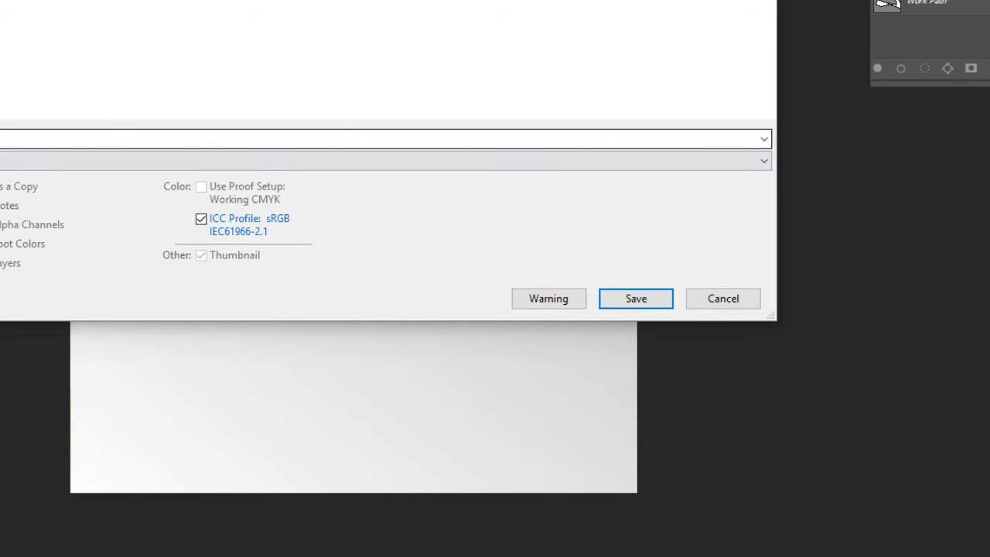
{"action": "left_click", "coordinate": [8, 139]}
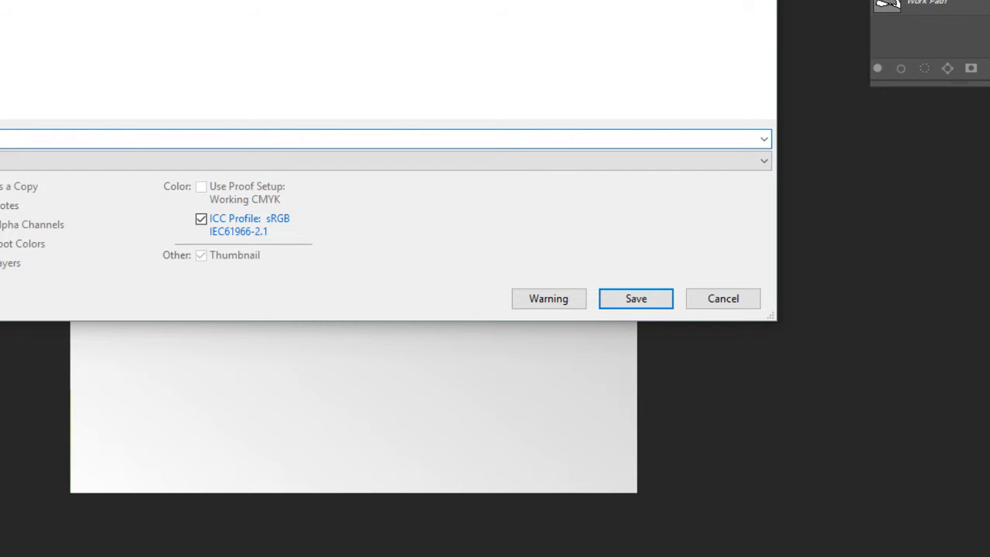
{"action": "type", "text": "s"}
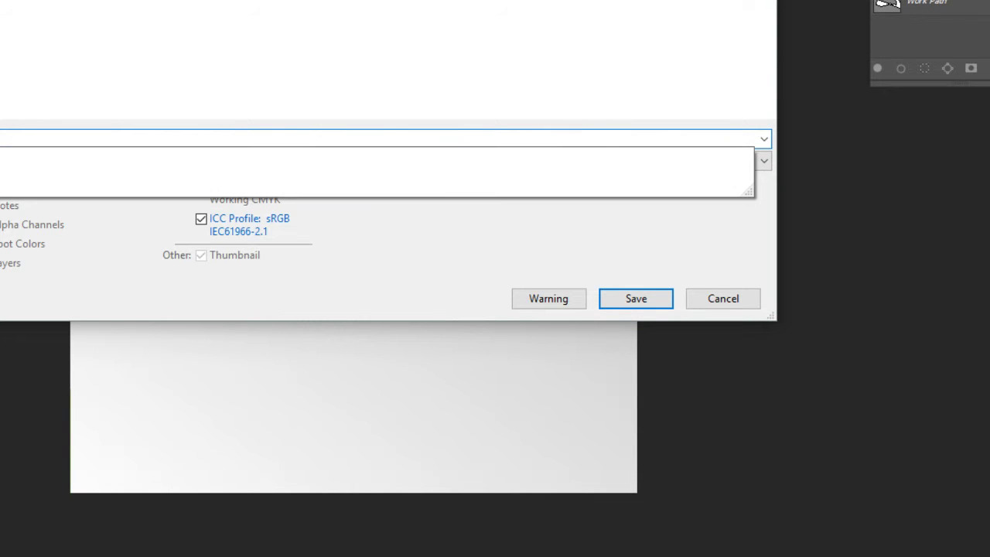
{"action": "type", "text": "ho"}
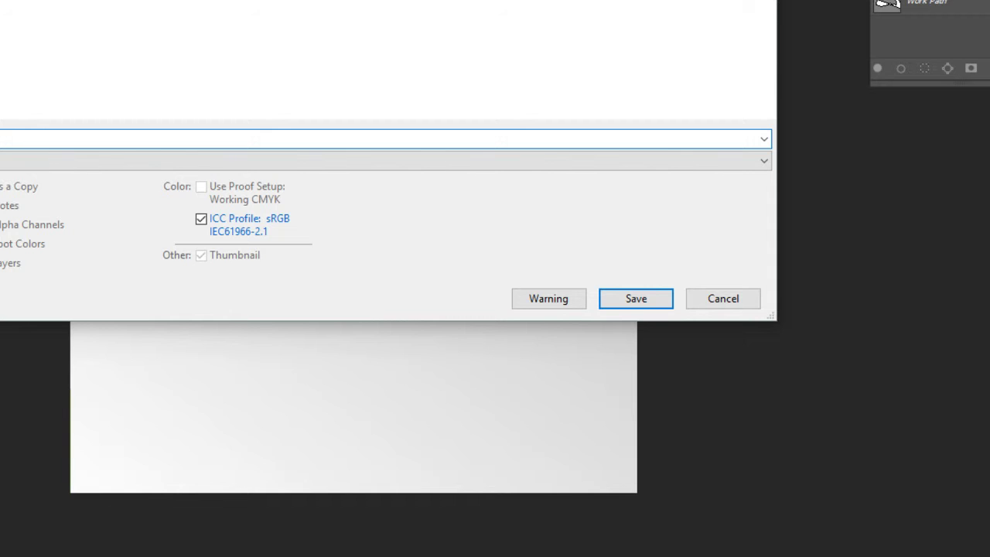
{"action": "key", "text": "Return"}
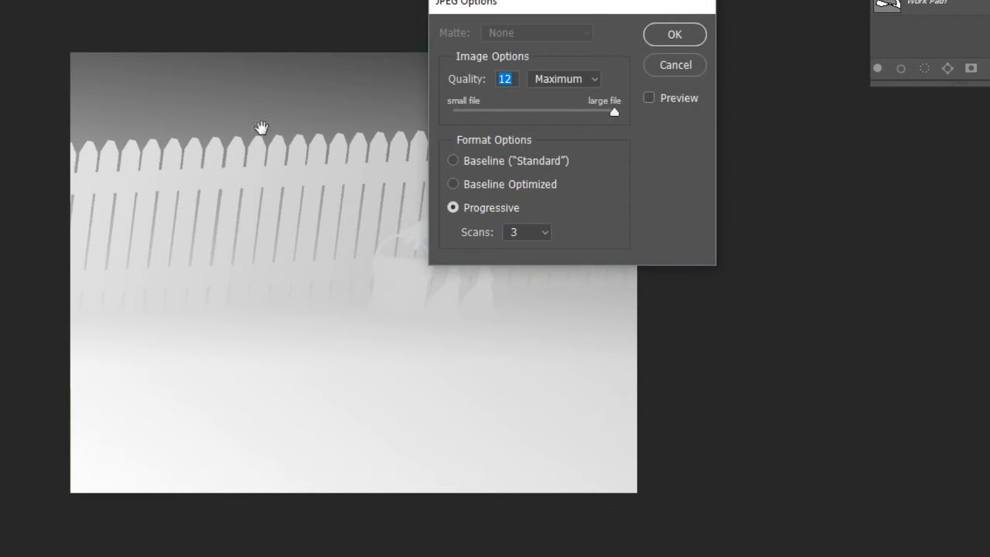
{"action": "key", "text": "Return"}
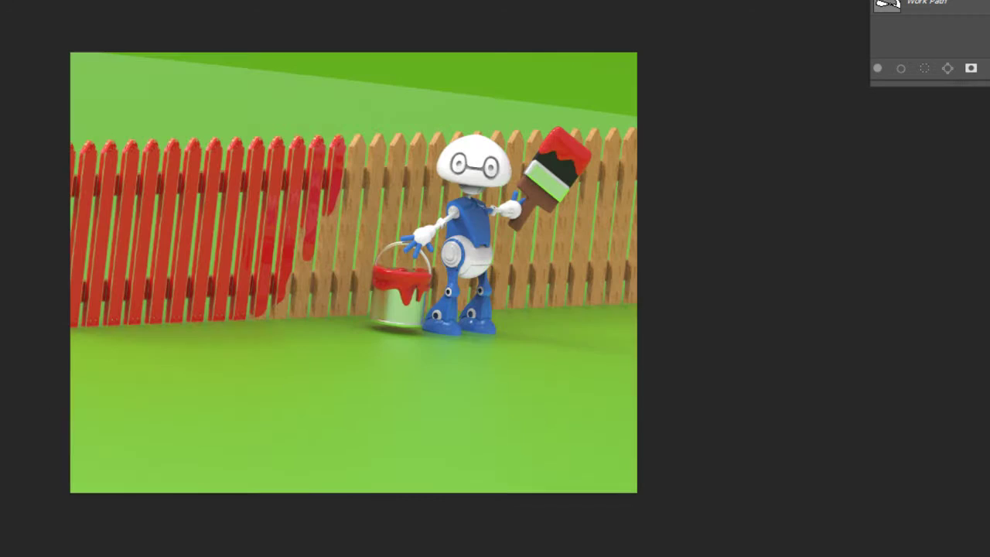
Save the colour picture without the depth map as a progressive JPEG at maximum quality 12 with 3 scans
{"action": "key", "text": "ctrl+shift+s"}
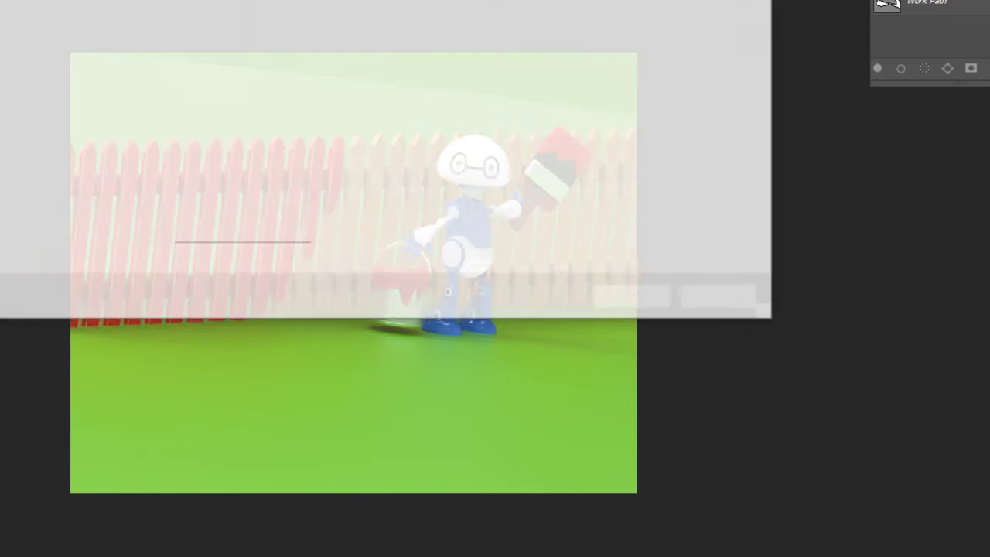
{"action": "key", "text": "alt+Down"}
{"action": "key", "text": "Down"}
{"action": "key", "text": "Down"}
{"action": "key", "text": "Down"}
{"action": "key", "text": "Down"}
{"action": "key", "text": "Down"}
{"action": "key", "text": "Down"}
{"action": "key", "text": "Down"}
{"action": "key", "text": "Down"}
{"action": "key", "text": "Down"}
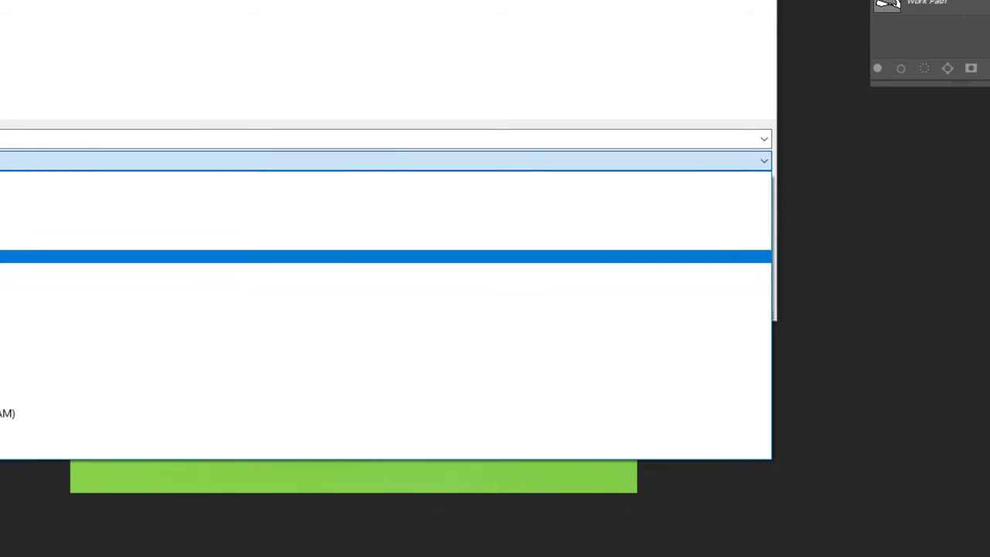
{"action": "key", "text": "Return"}
{"action": "key", "text": "shift+Tab"}
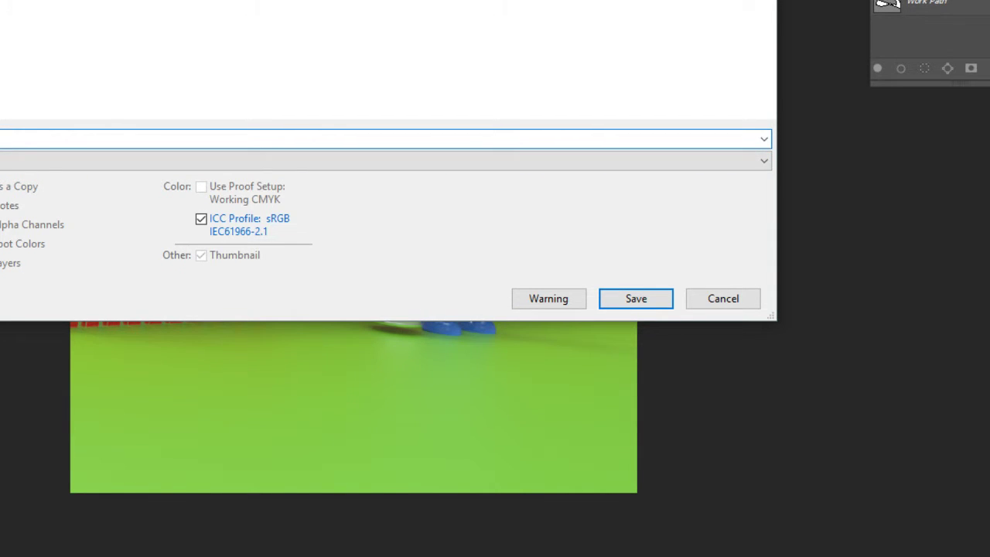
{"action": "key", "text": "alt+Down"}
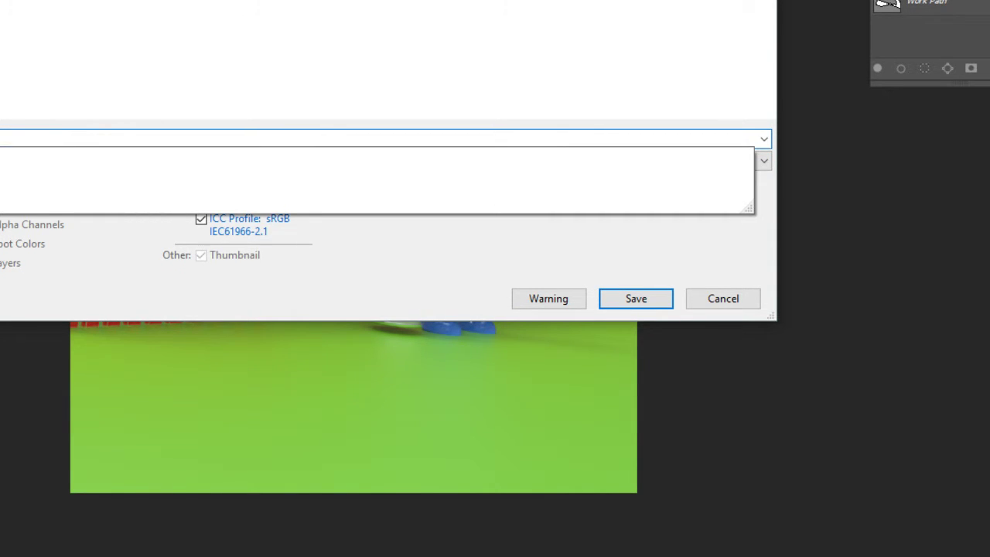
{"action": "key", "text": "Return"}
{"action": "key", "text": "Return"}
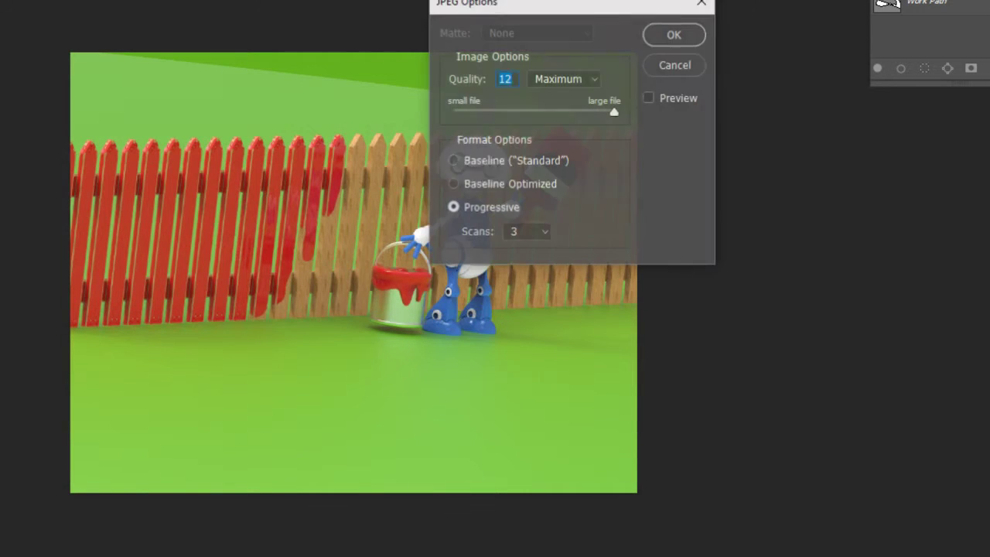
{"action": "key", "text": "Return"}
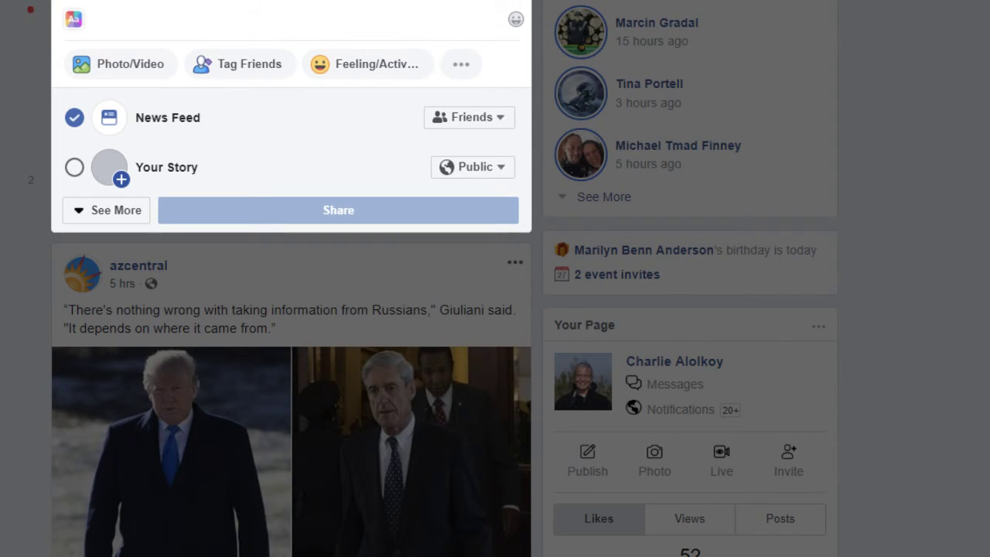
Switch to Facebook and add the saved picture files to a new News Feed post
{"action": "key", "text": "space"}
{"action": "left_click_drag", "start_coordinate": [813, 309], "coordinate": [302, 60]}
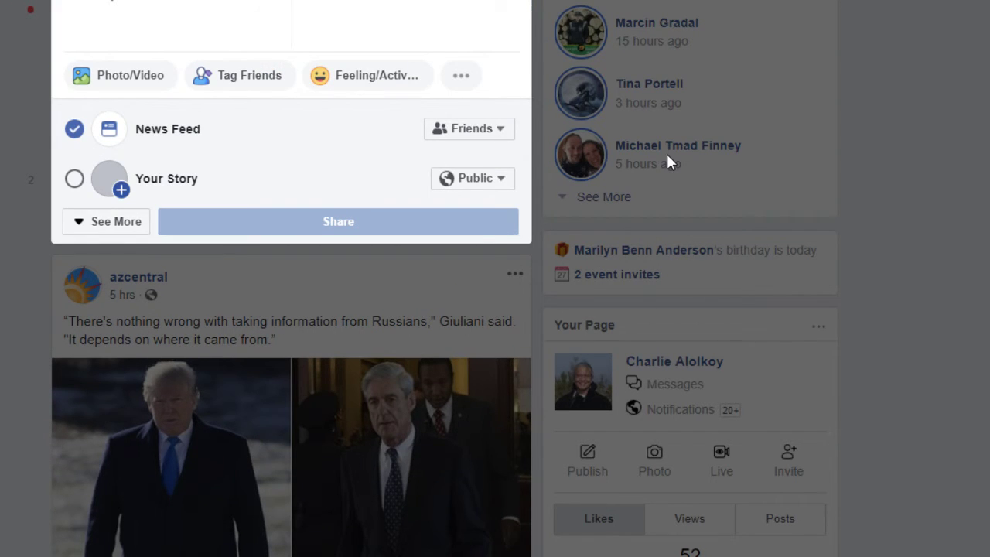